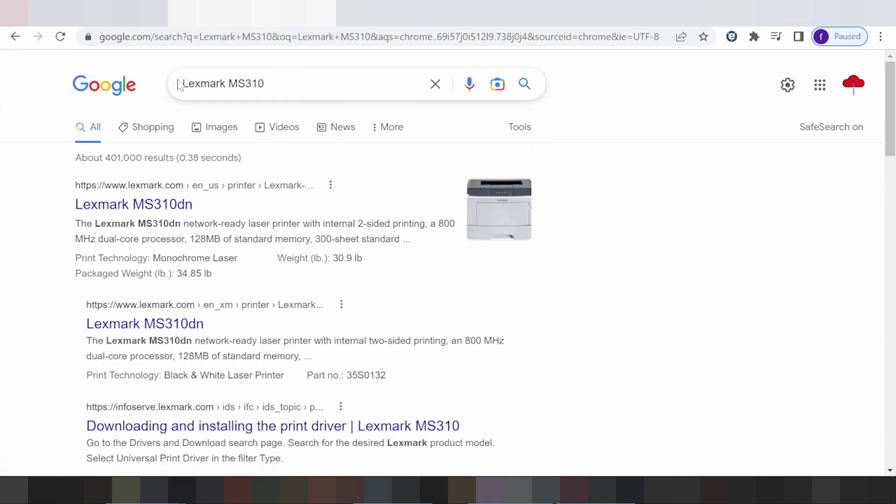
Extend the Google query to 'Lexmark MS310 driver download' and run the search
left_click(264, 83)
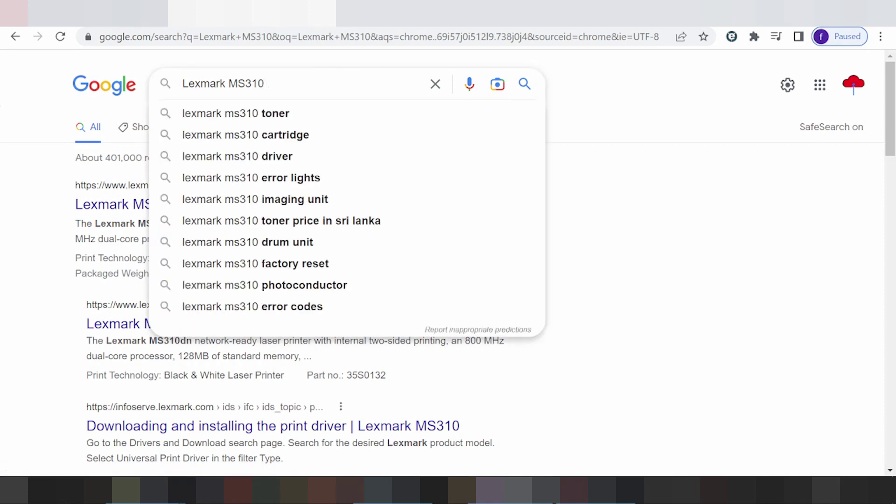
type("driv")
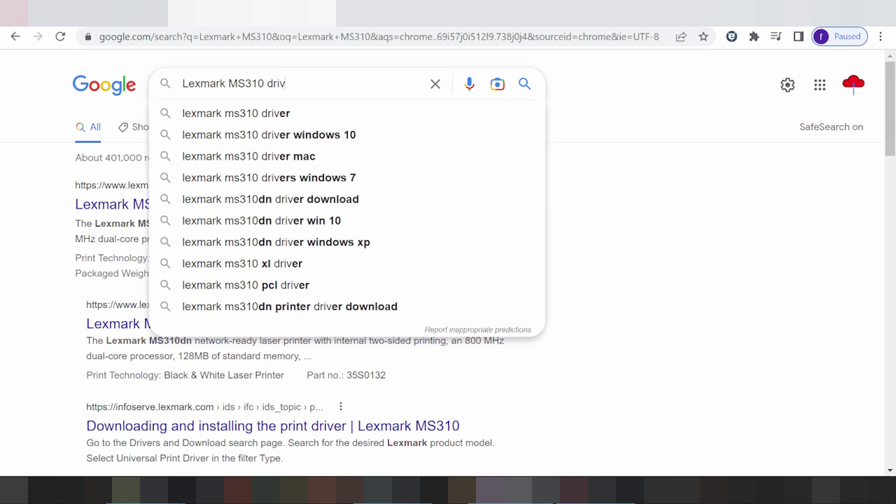
type("er download")
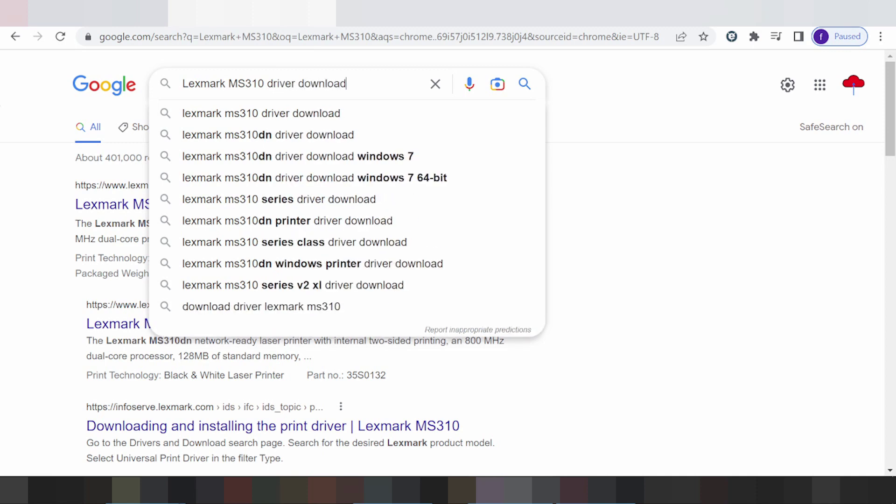
key("Return")
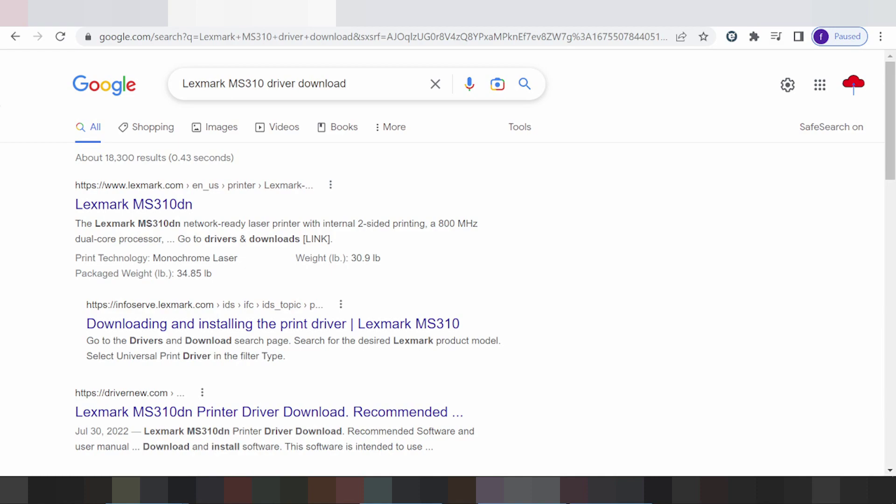
Look over the driver results, then open the official lexmark.com Lexmark MS310dn page
scroll(300, 158, "down", 6)
scroll(300, 158, "down", 8)
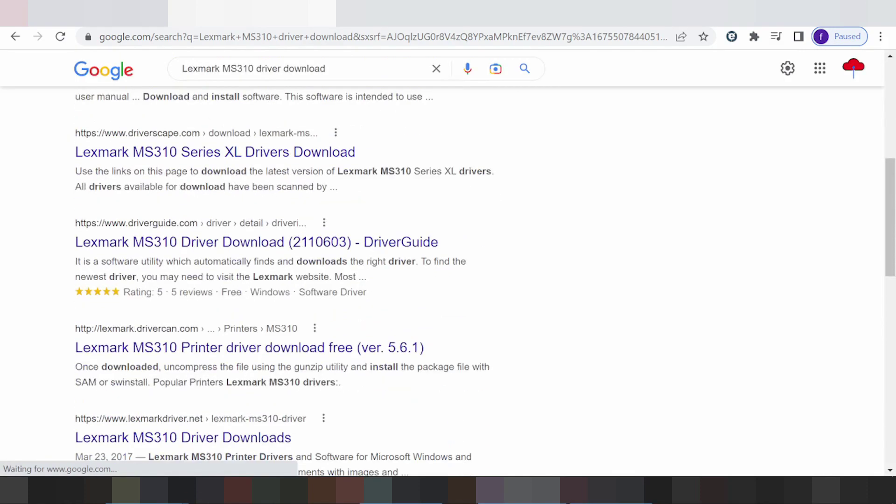
scroll(323, 177, "down", 8)
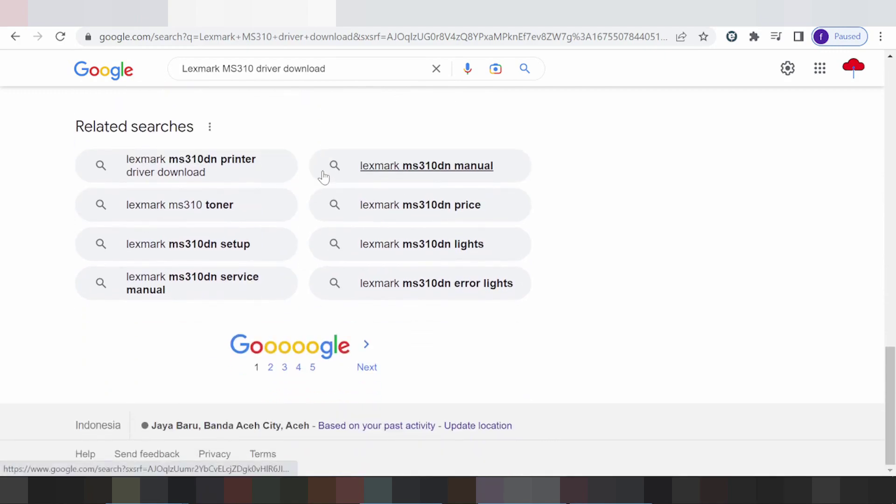
scroll(323, 178, "up", 15)
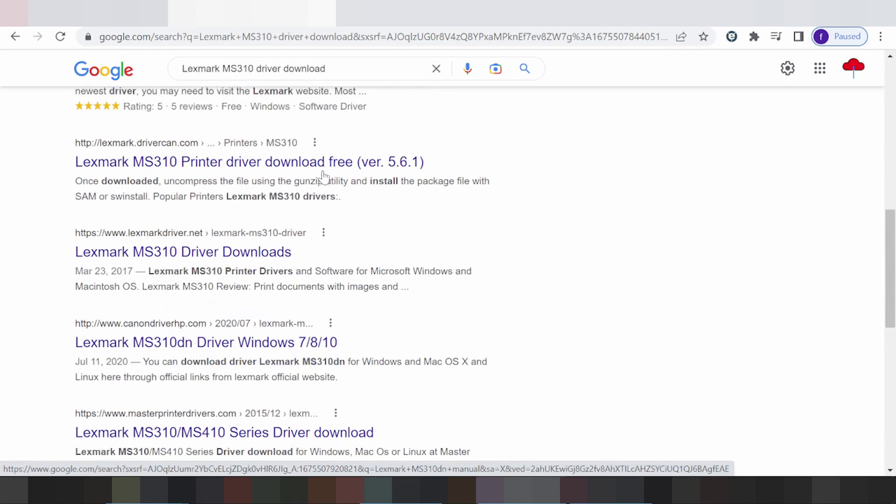
scroll(325, 176, "up", 3)
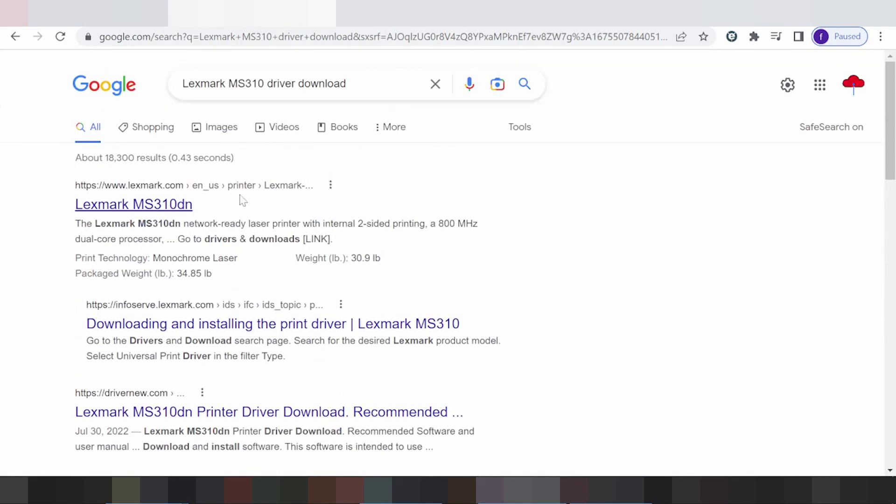
left_click(164, 212)
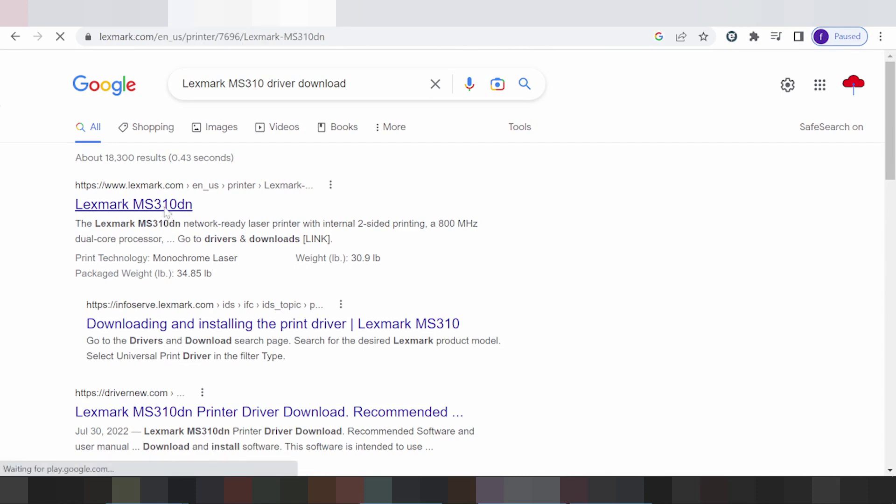
Go from the MS310dn product page to its Drivers and Support page
scroll(358, 166, "down", 5)
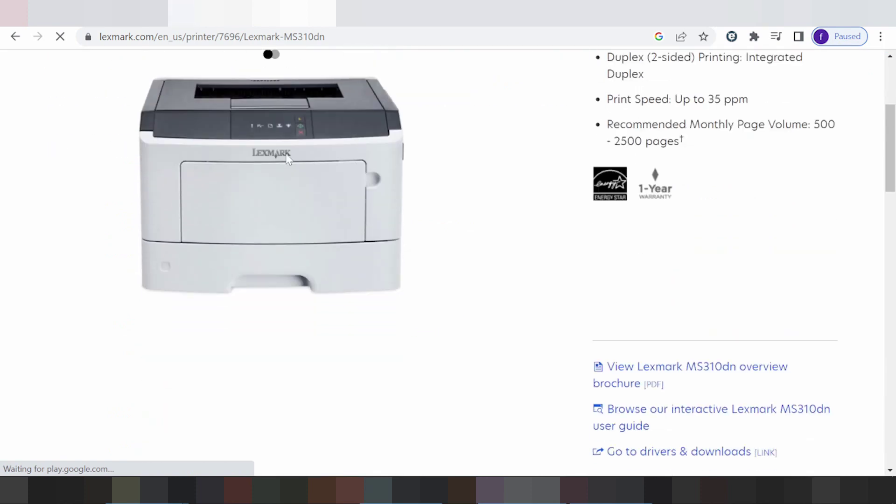
scroll(280, 156, "down", 6)
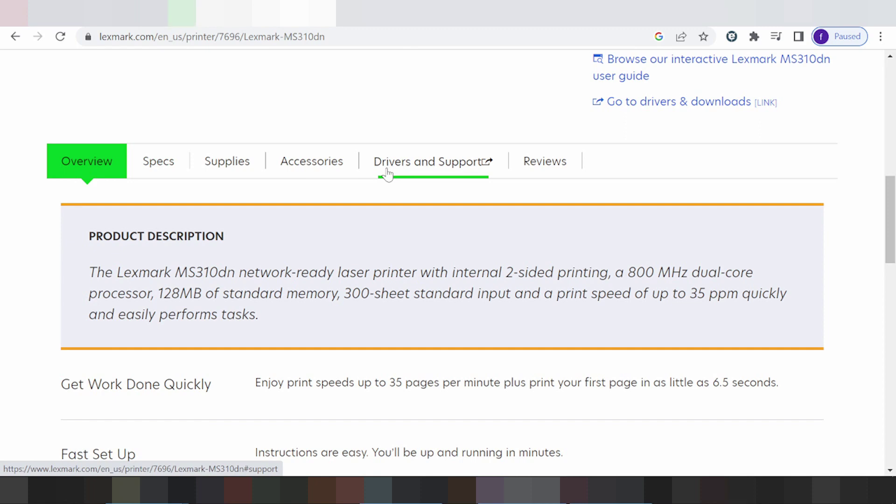
left_click(413, 162)
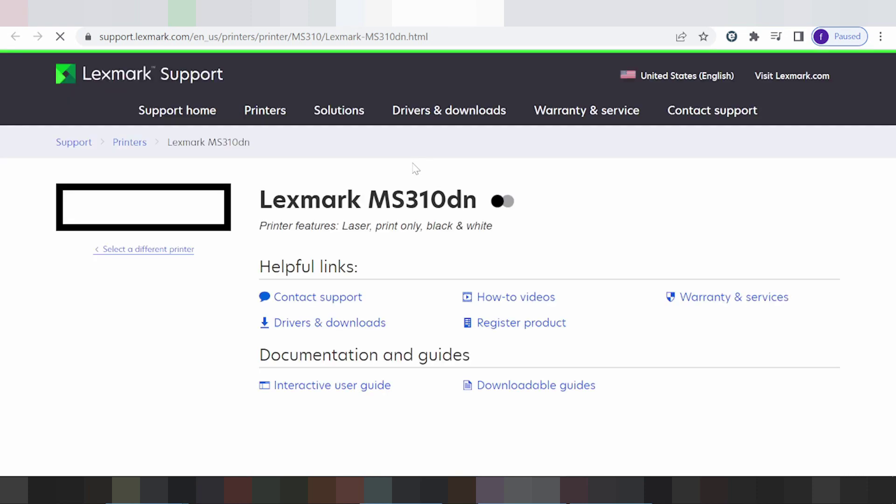
Open Drivers & downloads from the MS310dn support page's Helpful links
scroll(413, 168, "down", 3)
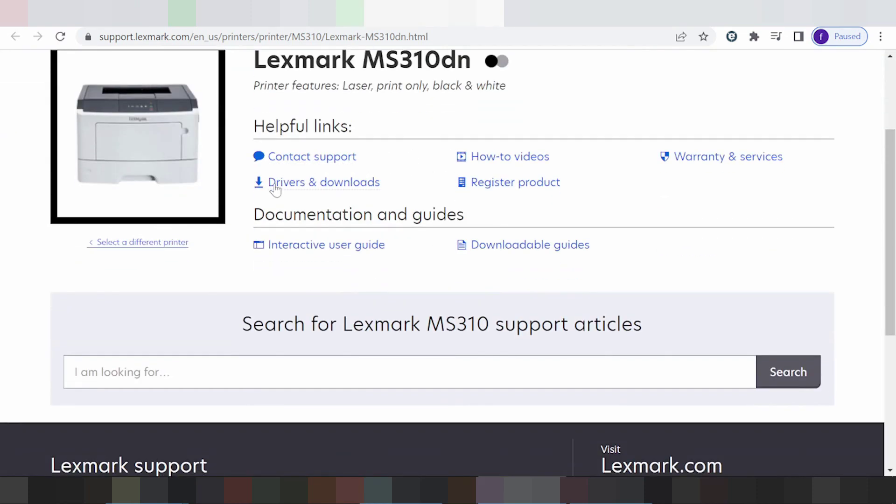
left_click(313, 189)
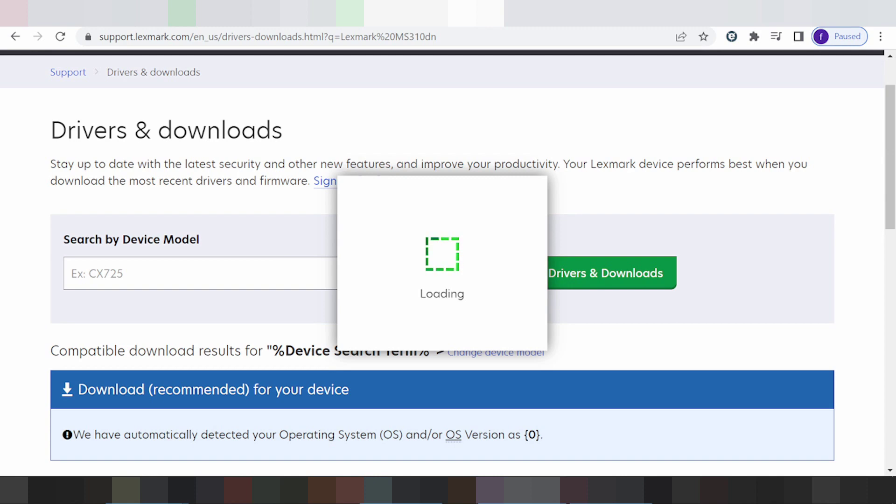
Scroll down to the compatible downloads table, auto-filtered to Windows 10 (64-bit) with 17 entries
scroll(235, 219, "down", 3)
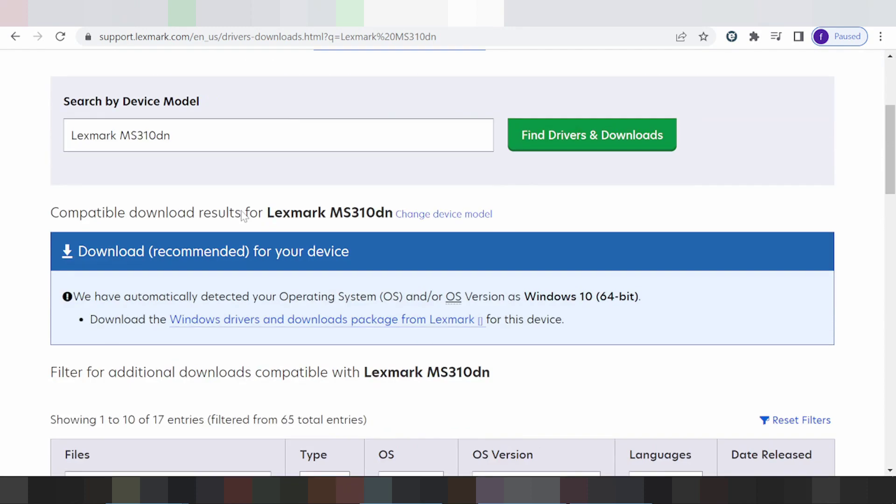
scroll(336, 164, "down", 5)
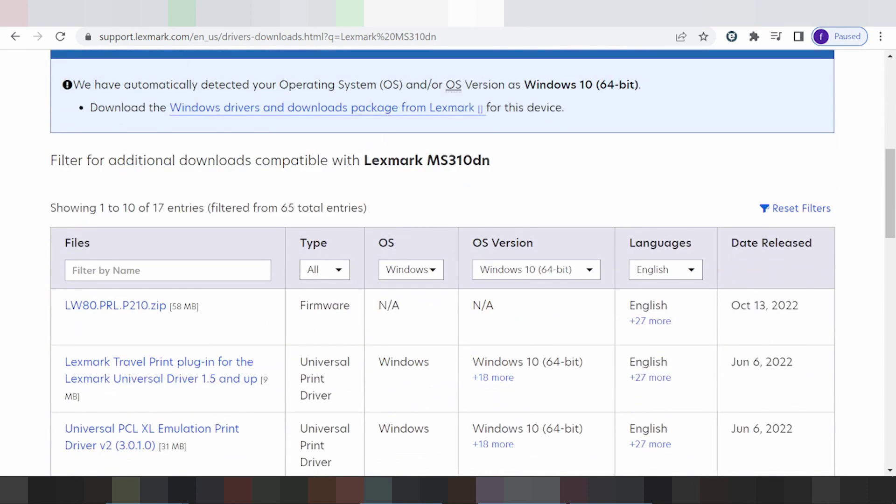
Filter the MS310dn downloads by operating system to Linux/Unix
left_click(400, 275)
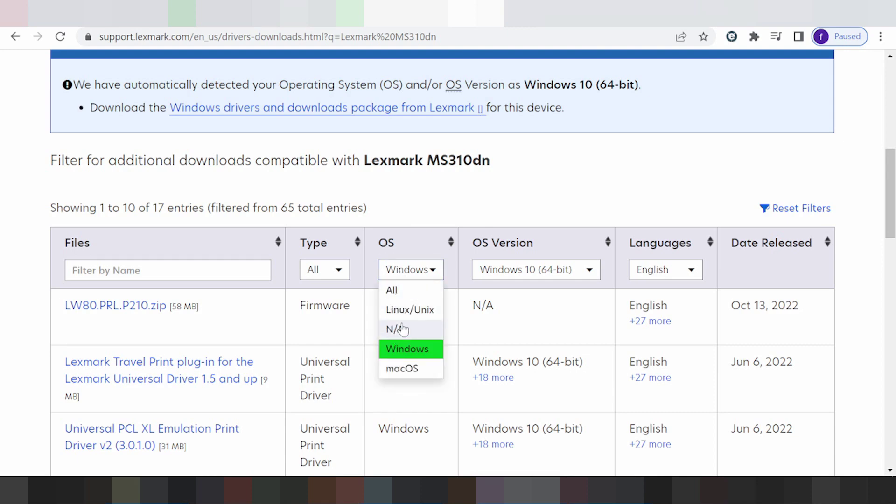
scroll(394, 292, "down", 3)
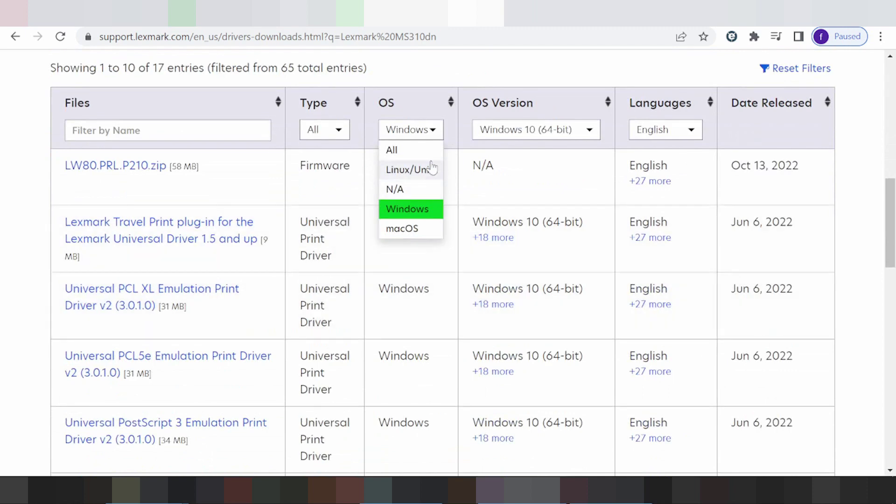
left_click(413, 170)
Browse the available Linux OS versions in the OS Version list
left_click(513, 133)
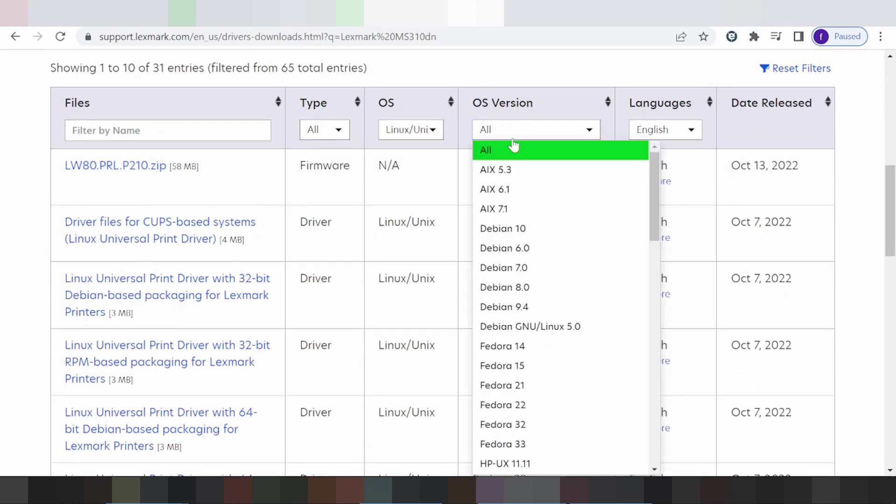
scroll(522, 205, "down", 2)
scroll(525, 215, "down", 3)
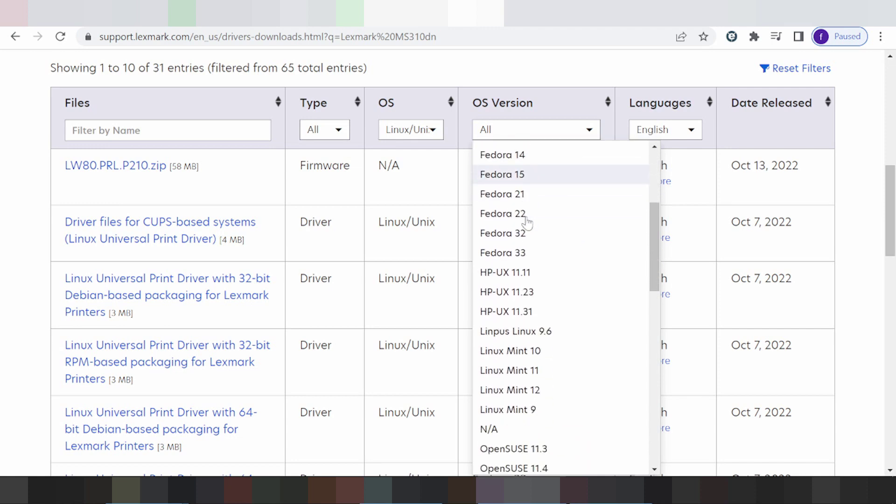
scroll(529, 227, "down", 3)
scroll(531, 231, "down", 7)
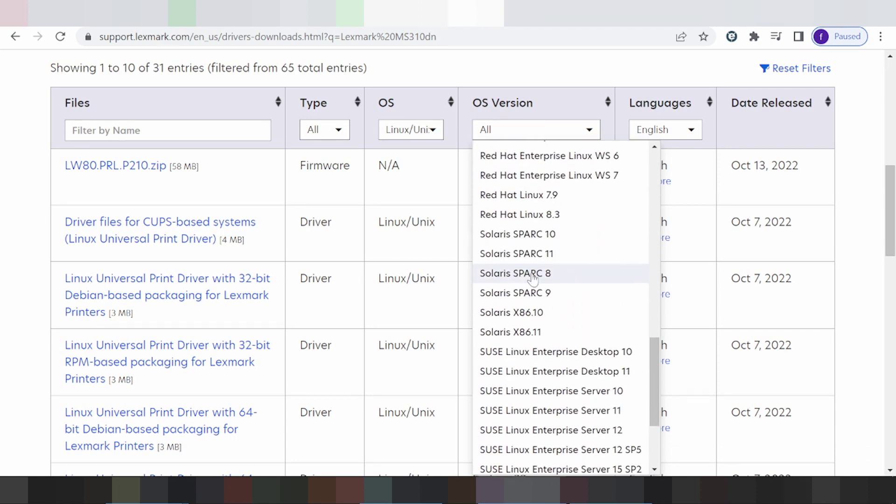
scroll(533, 278, "down", 7)
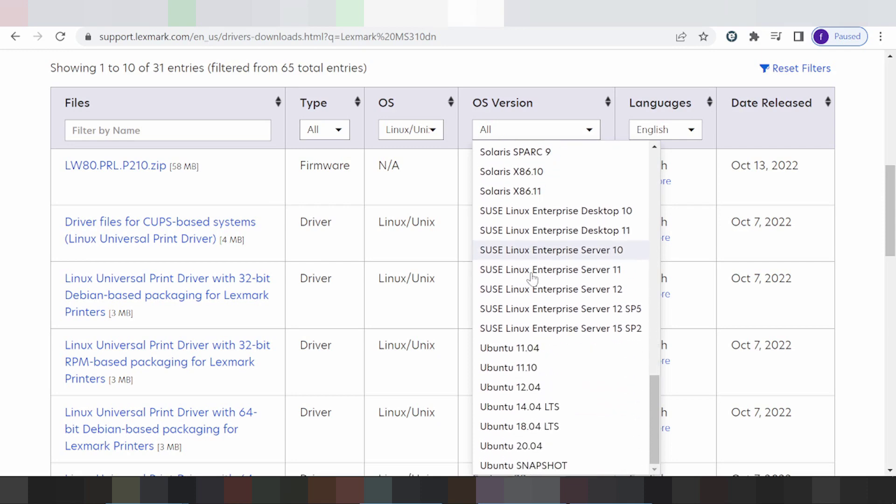
scroll(533, 278, "down", 3)
scroll(531, 271, "up", 8)
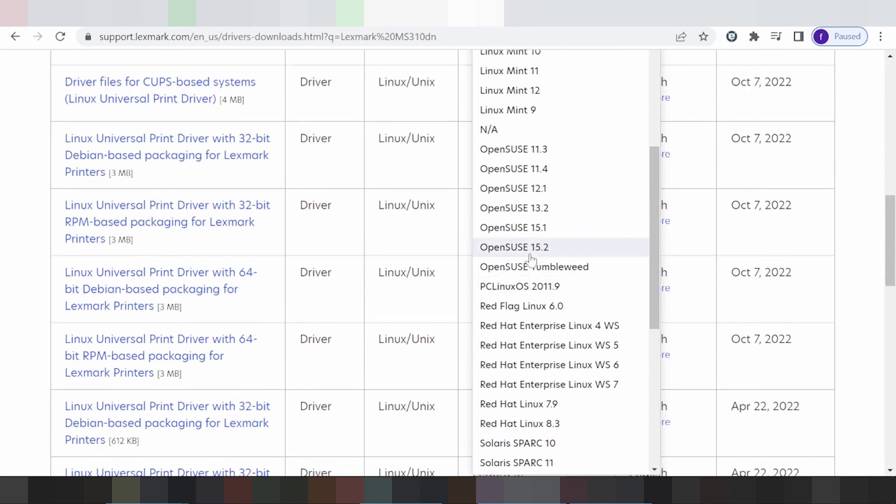
scroll(531, 258, "up", 6)
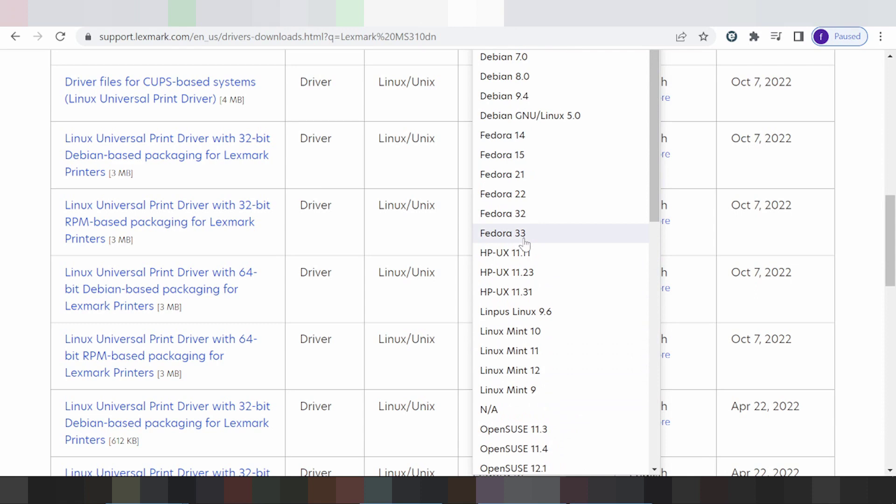
scroll(525, 243, "down", 10)
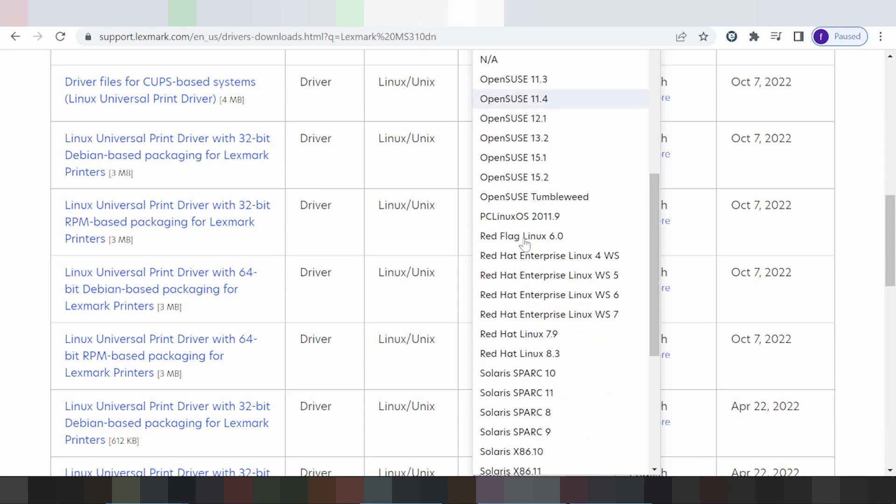
scroll(525, 243, "down", 8)
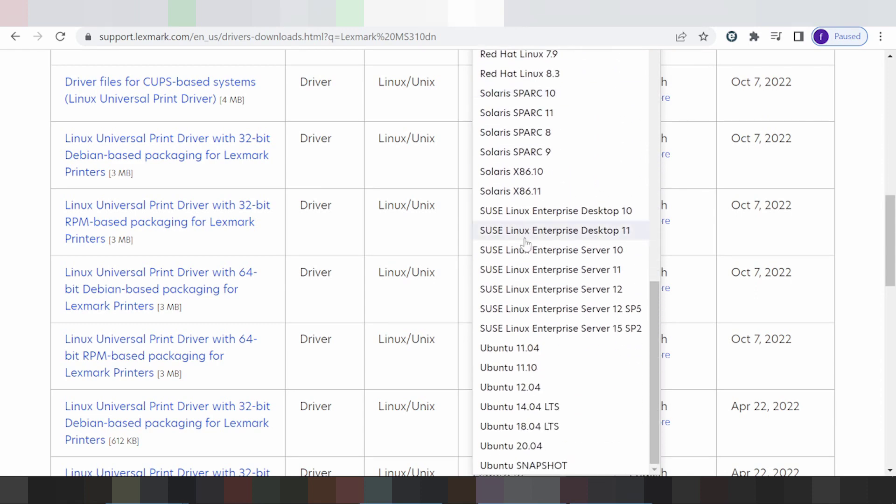
Narrow the Linux downloads to Ubuntu 11.04, leaving a firmware file and four Printer Utility packages
left_click(530, 348)
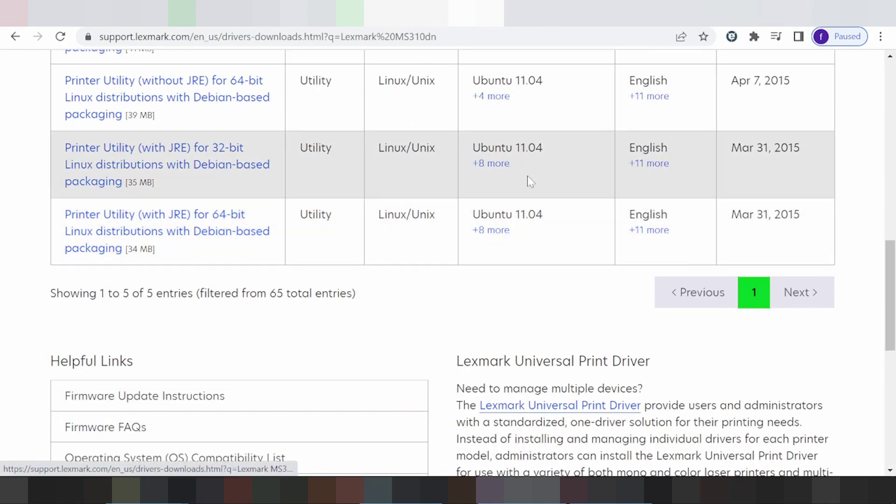
scroll(570, 190, "up", 1)
scroll(570, 189, "up", 3)
scroll(456, 176, "down", 1)
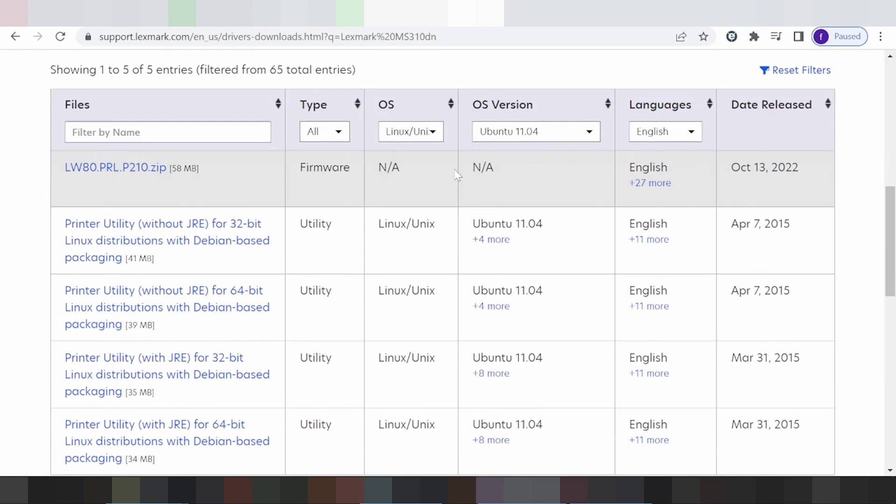
Filter the downloads to macOS 12, then highlight the third driver's version and English language
left_click(416, 132)
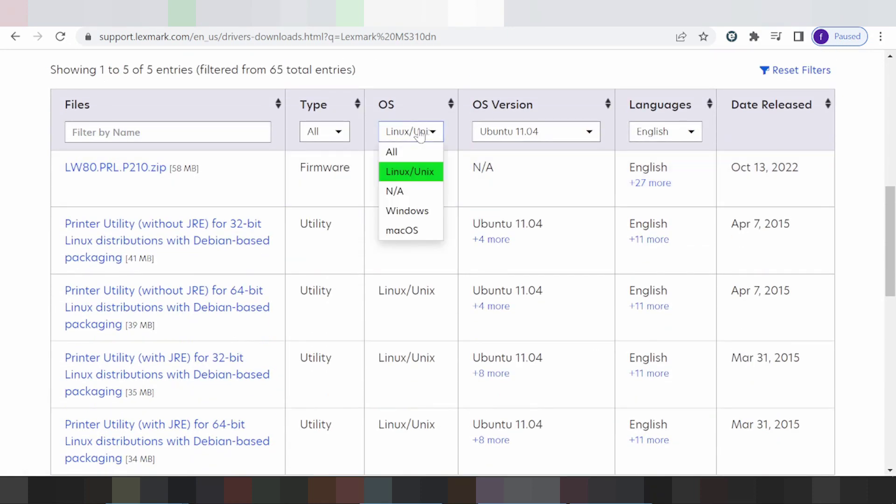
left_click(404, 230)
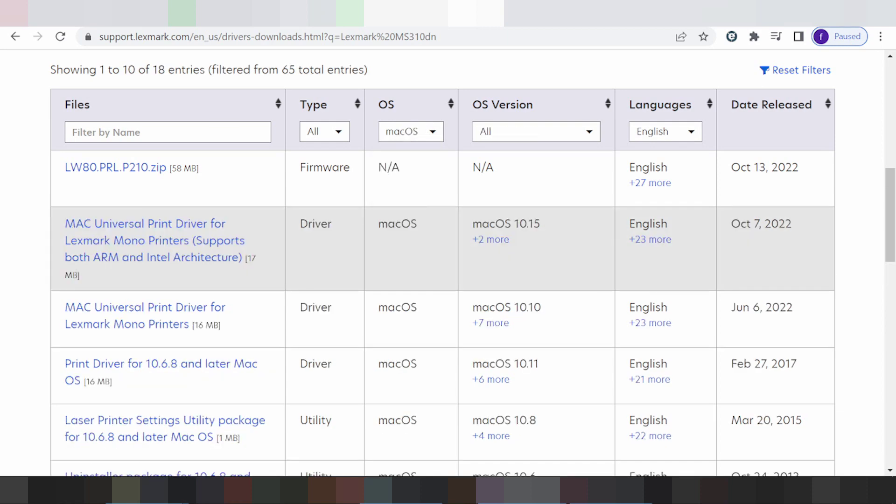
left_click(511, 134)
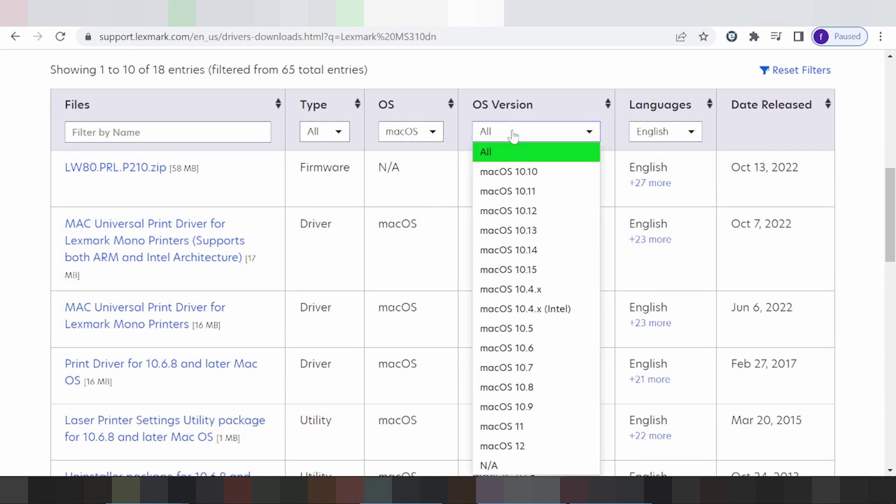
scroll(515, 163, "down", 1)
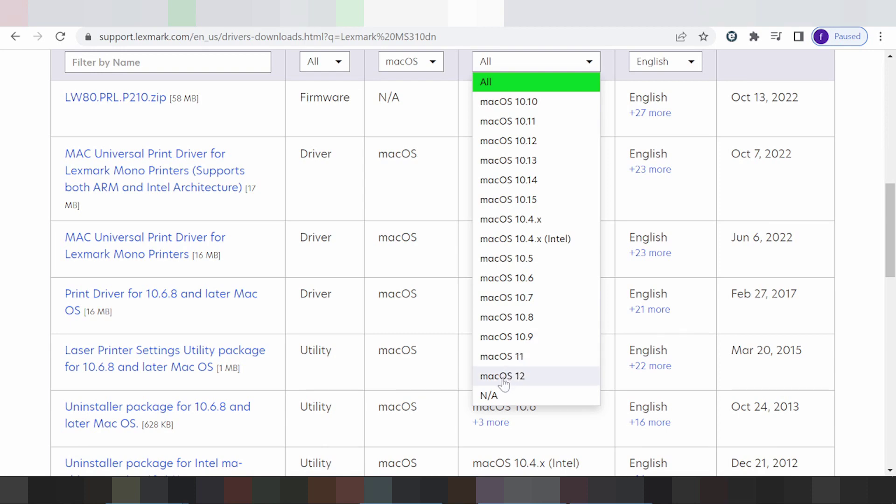
left_click(503, 381)
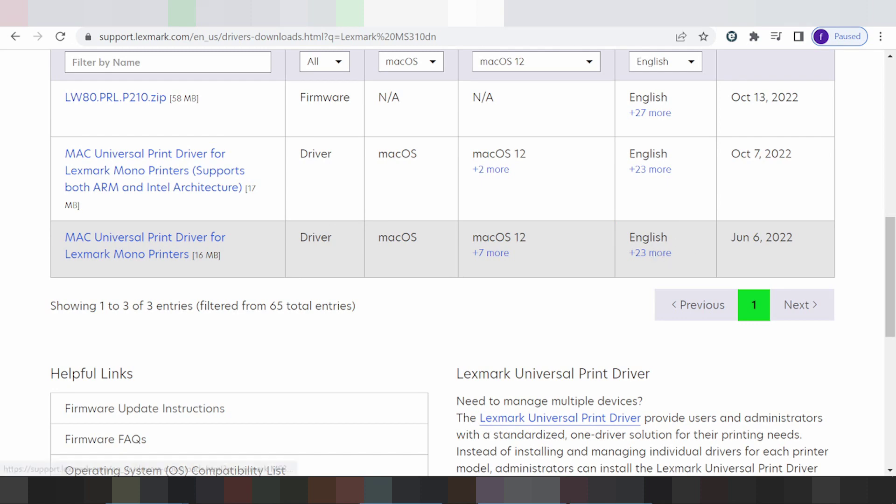
left_click_drag(473, 237, 529, 238)
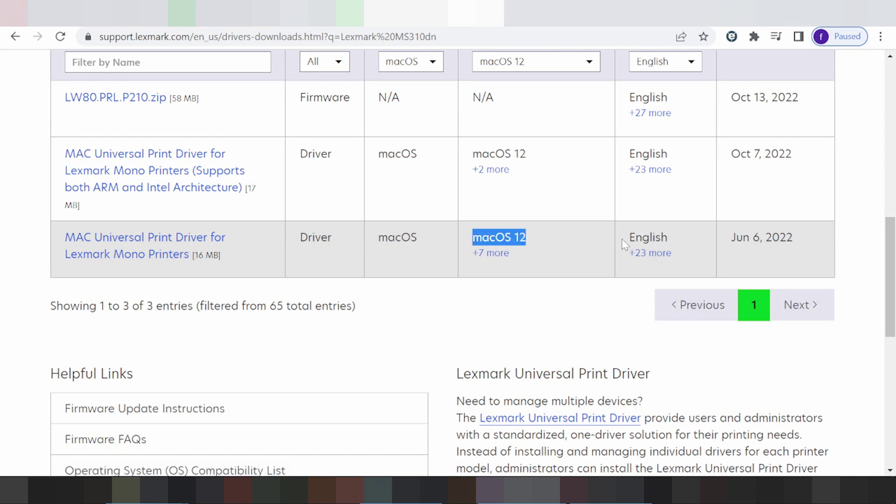
left_click_drag(625, 238, 661, 238)
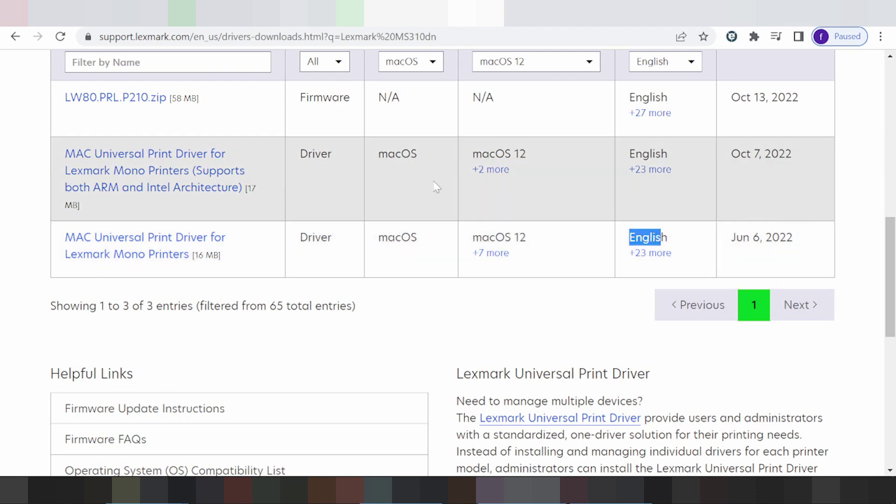
Start the download of the MAC Universal Print Driver for Lexmark Mono Printers
left_click(131, 246)
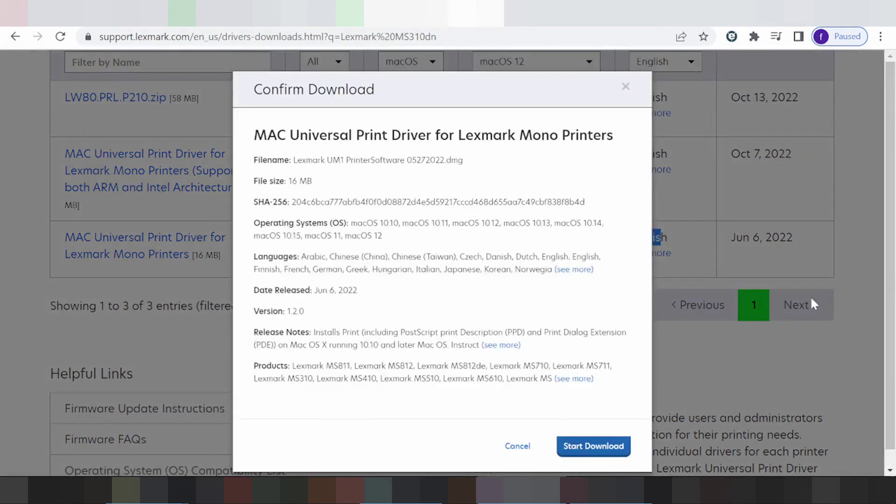
left_click(581, 449)
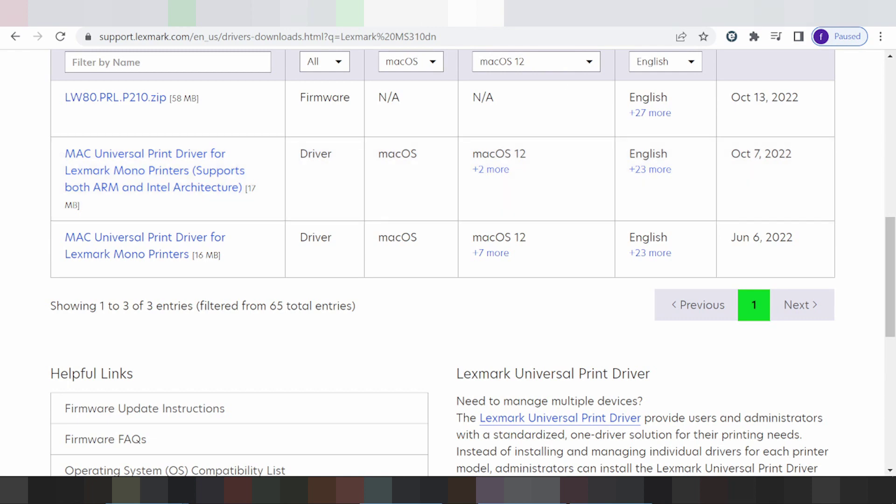
left_click(432, 62)
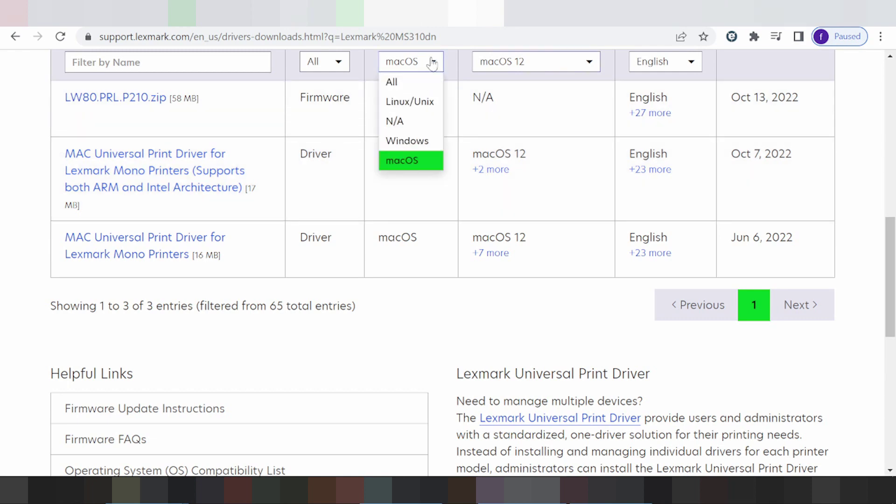
Set the OS filter to Windows and version to Windows 11 (64-bit), leaving six downloads
left_click(427, 141)
left_click(552, 182)
scroll(560, 177, "up", 2)
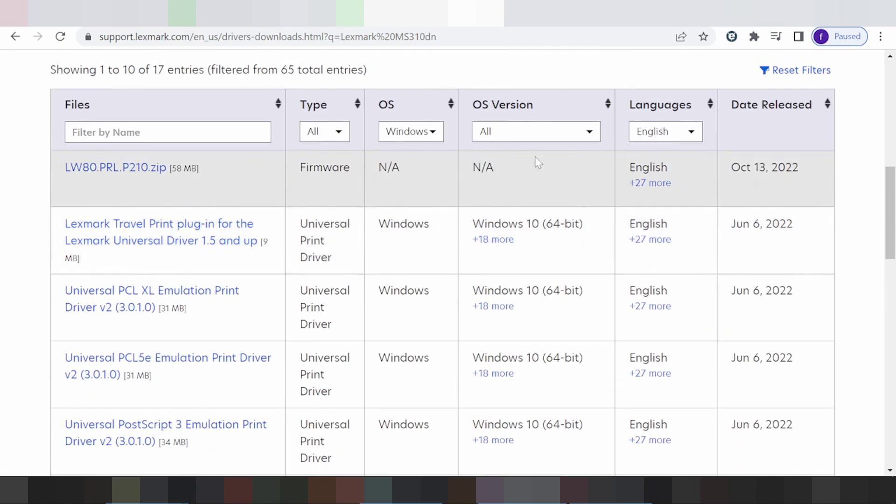
left_click(521, 140)
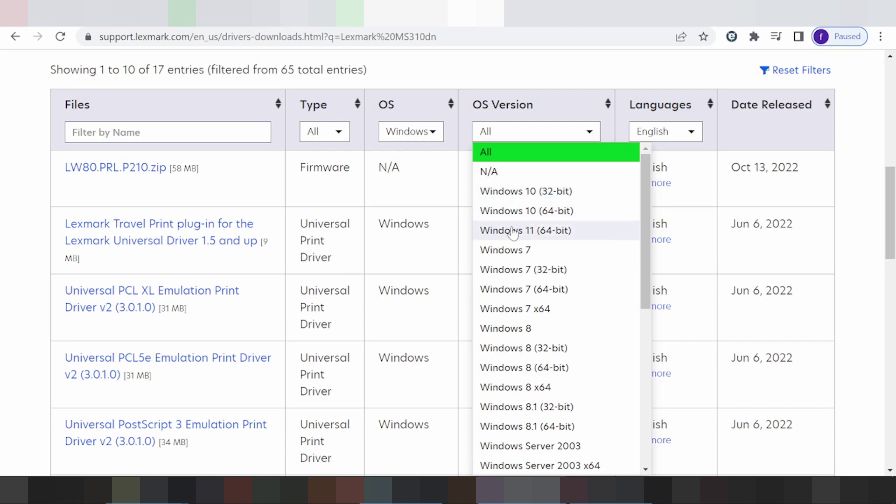
scroll(515, 266, "down", 2)
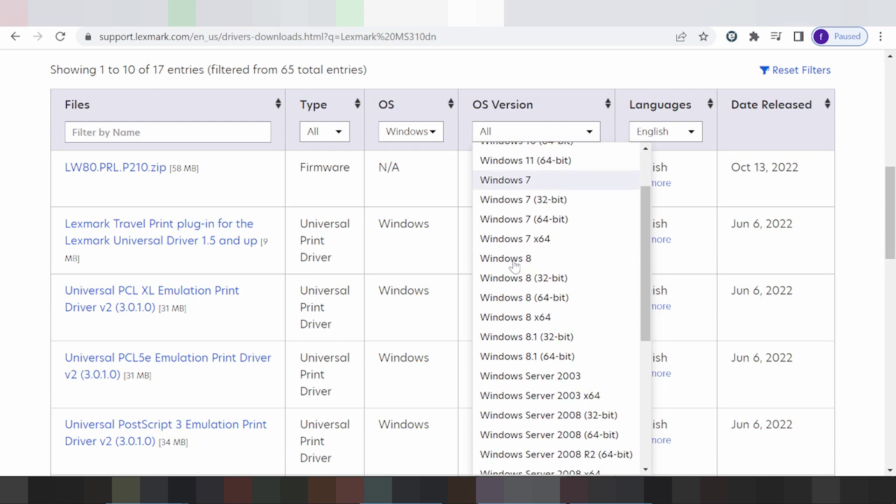
scroll(515, 262, "down", 2)
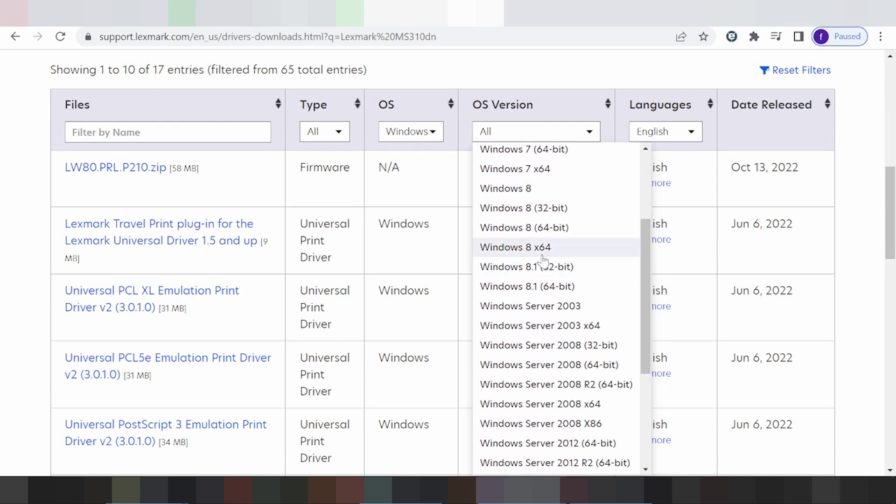
scroll(544, 248, "down", 2)
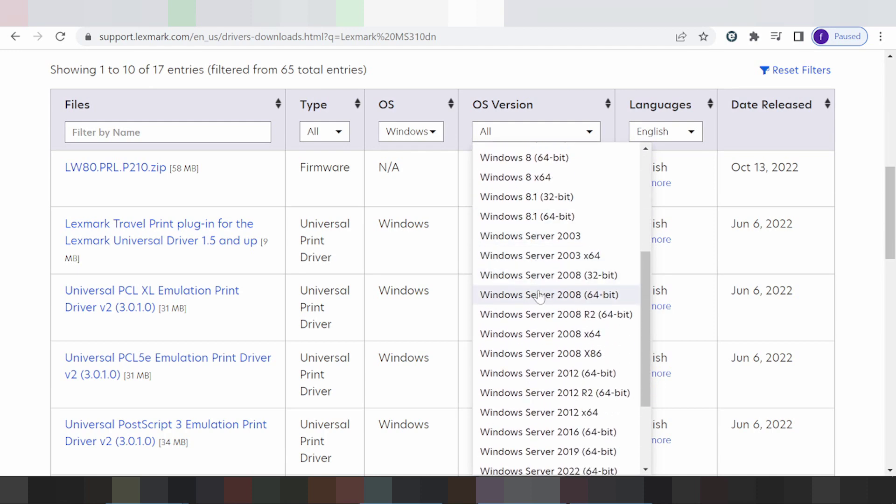
scroll(540, 280, "down", 2)
scroll(540, 277, "down", 4)
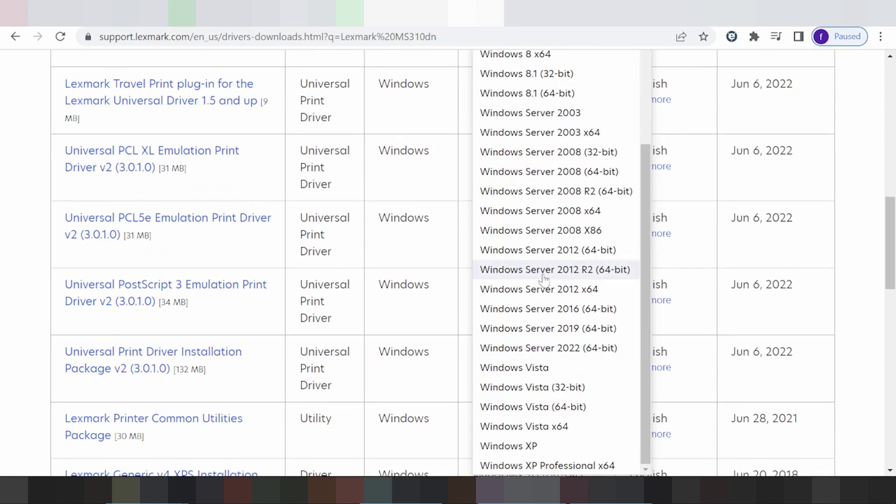
scroll(549, 275, "up", 4)
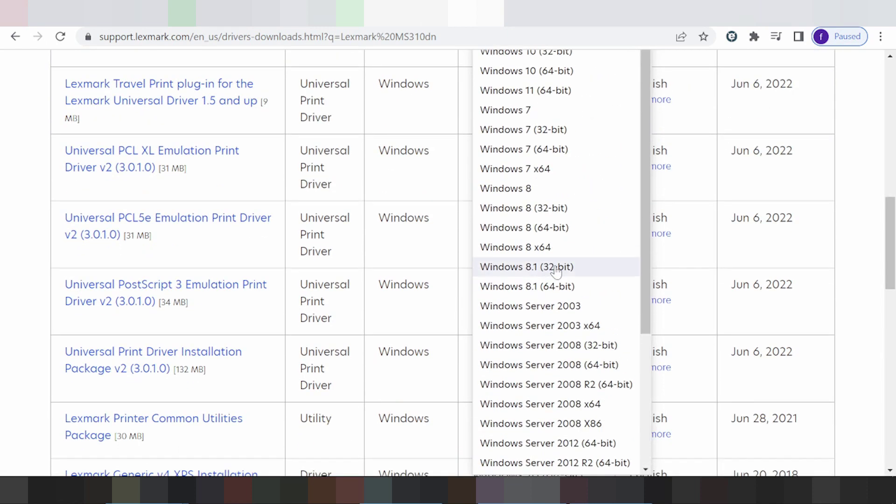
scroll(555, 270, "up", 4)
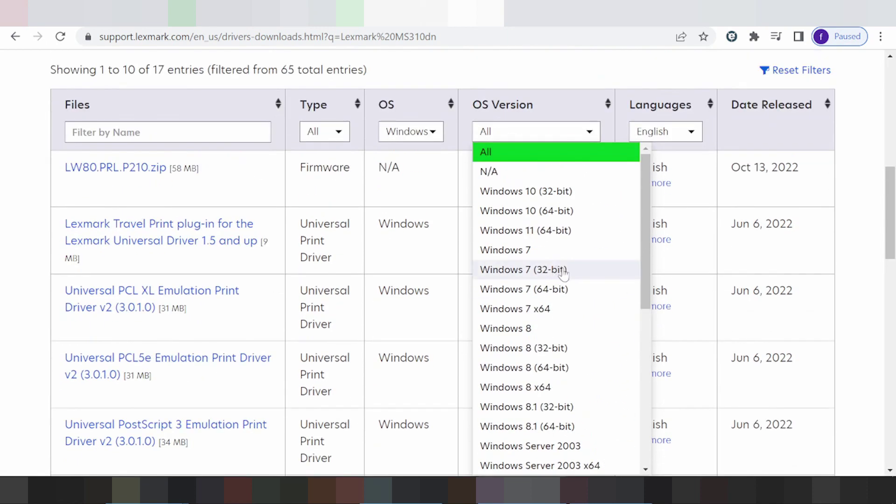
left_click(515, 239)
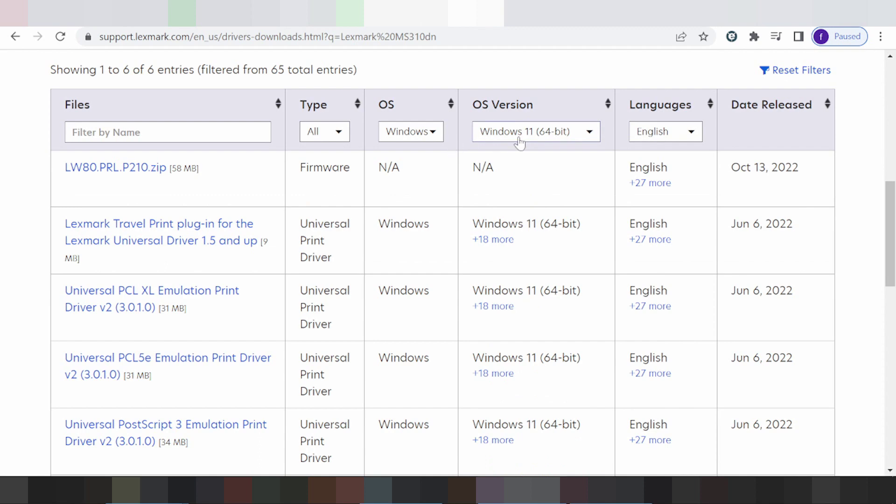
Confirm the English and Windows 11 support of Universal Print Driver Installation Package v2 (3.0.1.0) and open its details
scroll(521, 149, "down", 3)
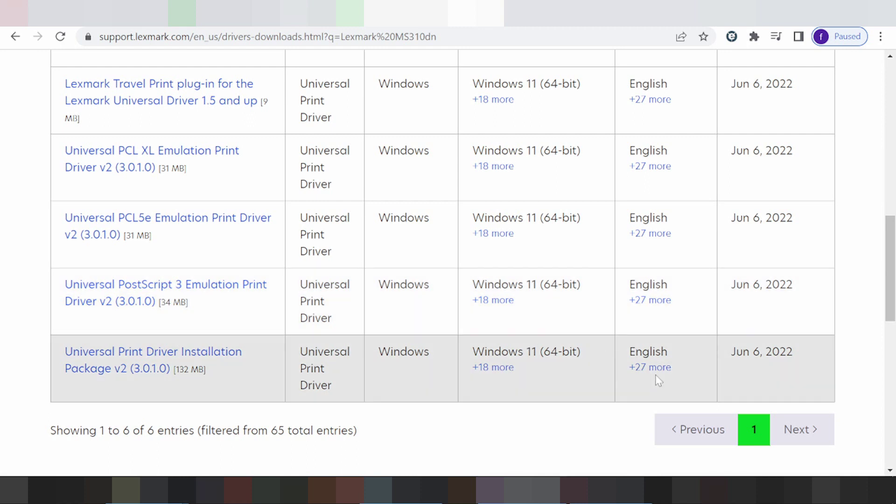
left_click_drag(623, 354, 668, 353)
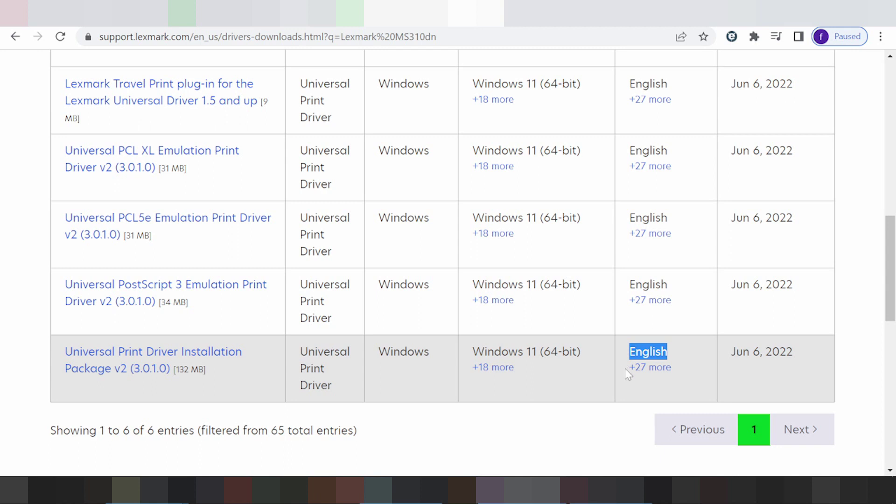
left_click_drag(472, 352, 544, 352)
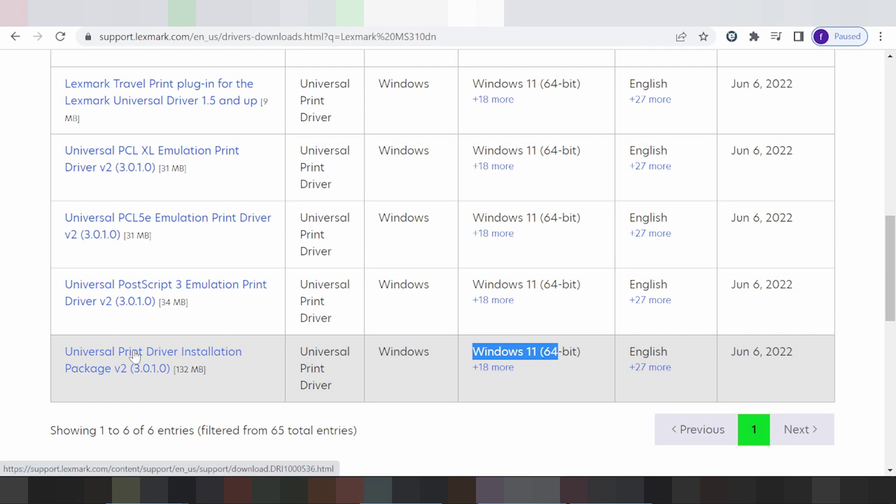
left_click(136, 354)
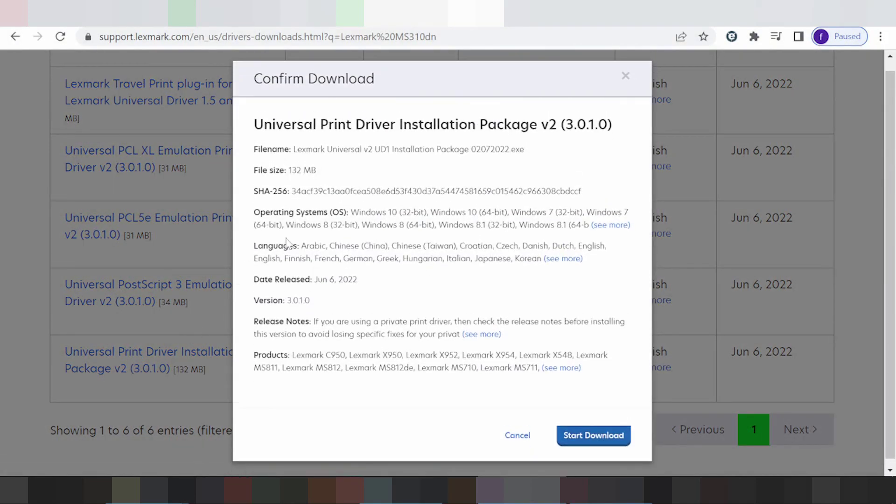
Review the 132 MB size, languages, release date and version, then start the installation package download
left_click_drag(260, 181, 286, 181)
left_click_drag(268, 256, 293, 256)
left_click_drag(263, 290, 327, 290)
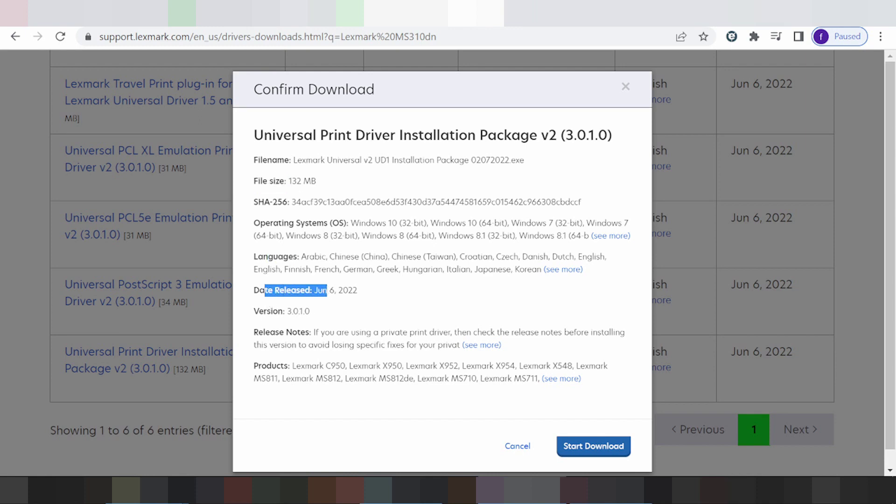
left_click_drag(283, 311, 292, 310)
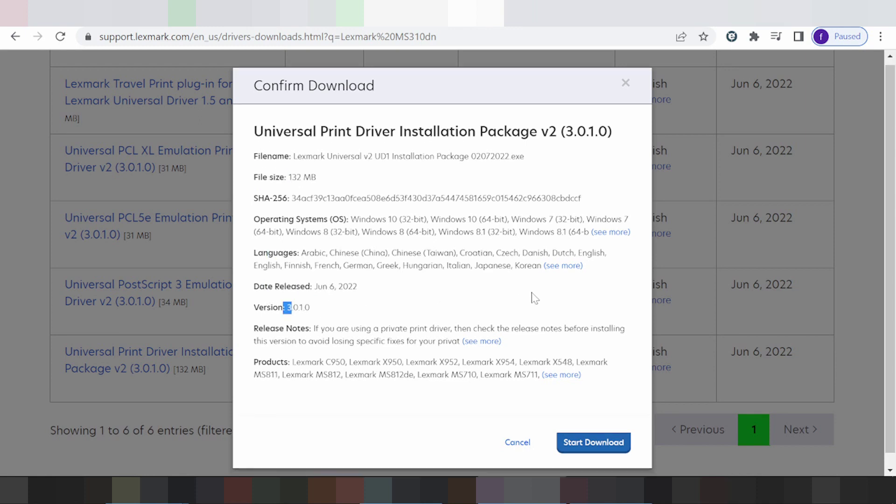
scroll(497, 287, "down", 1)
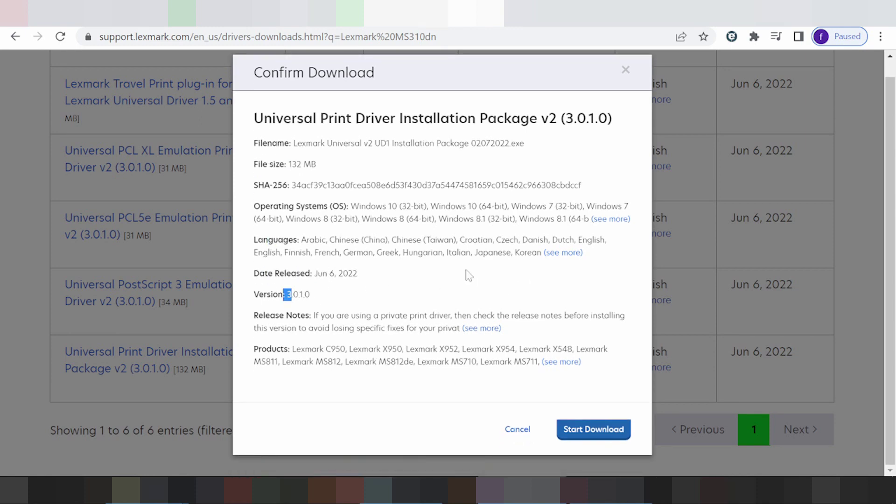
left_click(572, 436)
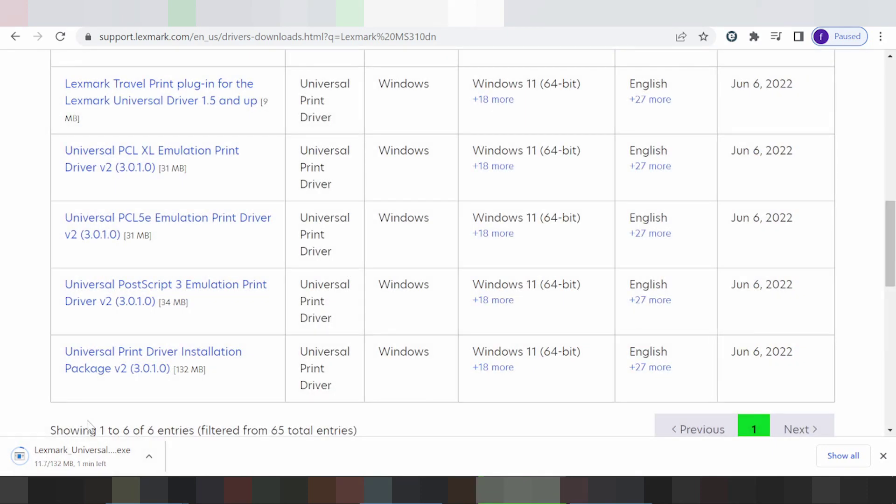
Switch back to the Lexmark MS310dn product tab and check the ongoing download's menu without changing anything
scroll(112, 415, "up", 10)
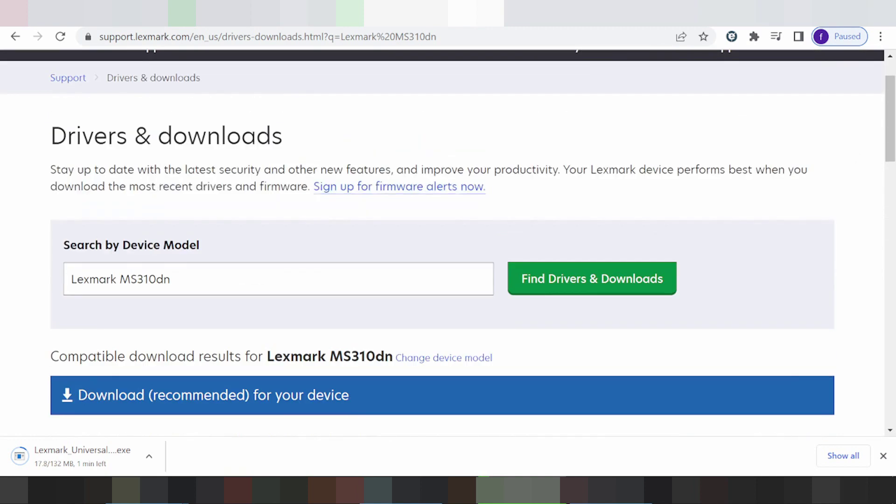
left_click(266, 14)
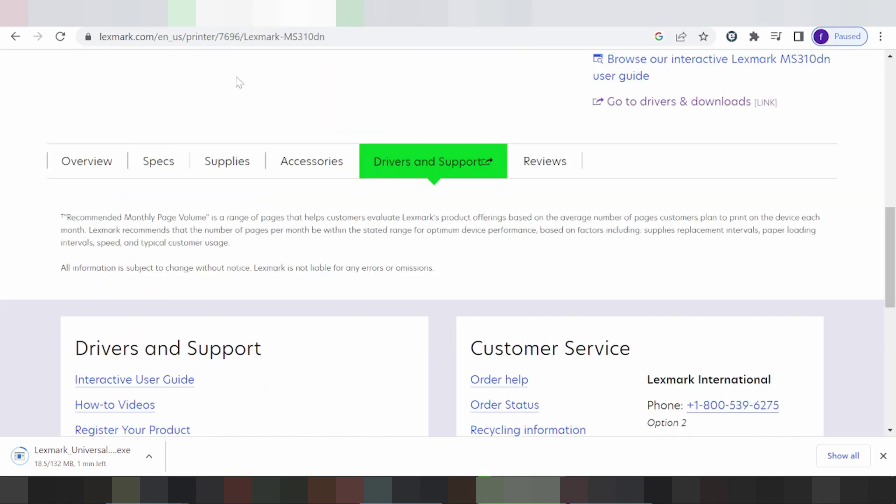
scroll(296, 206, "up", 5)
scroll(294, 201, "up", 4)
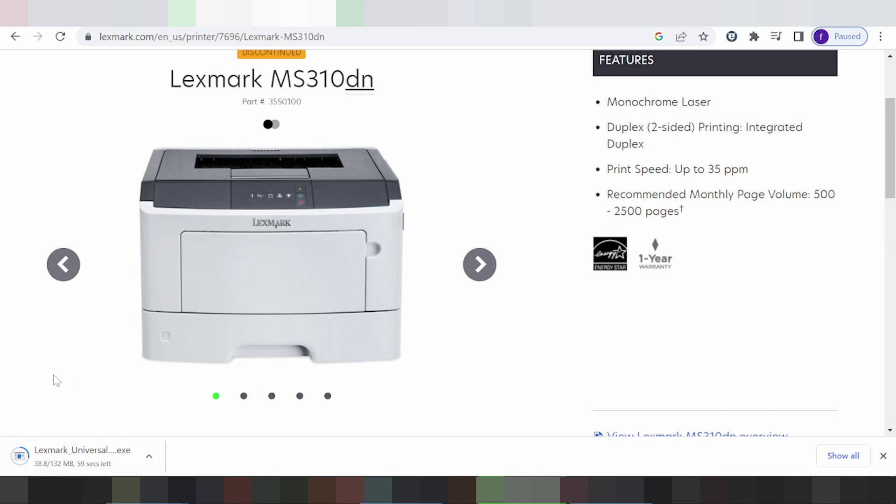
left_click(147, 457)
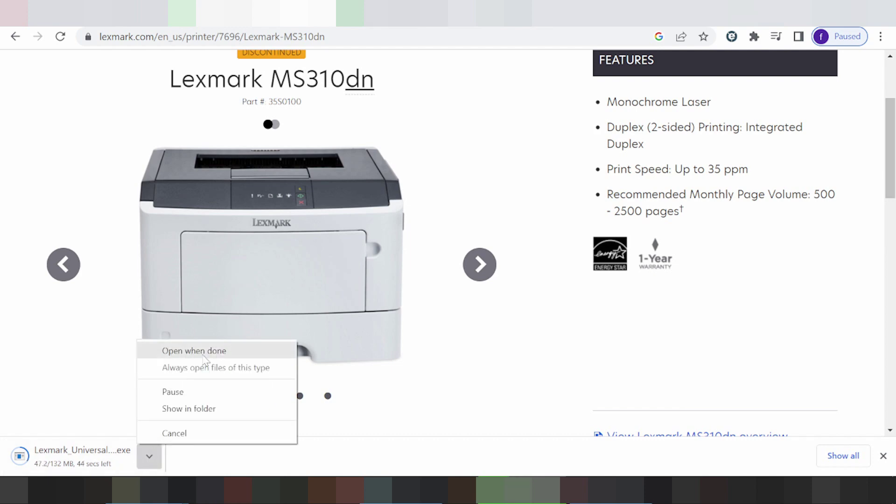
left_click(68, 360)
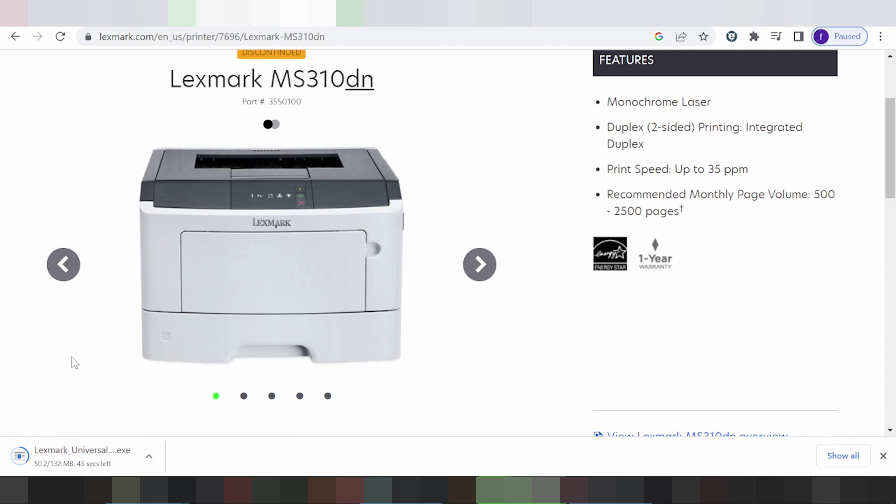